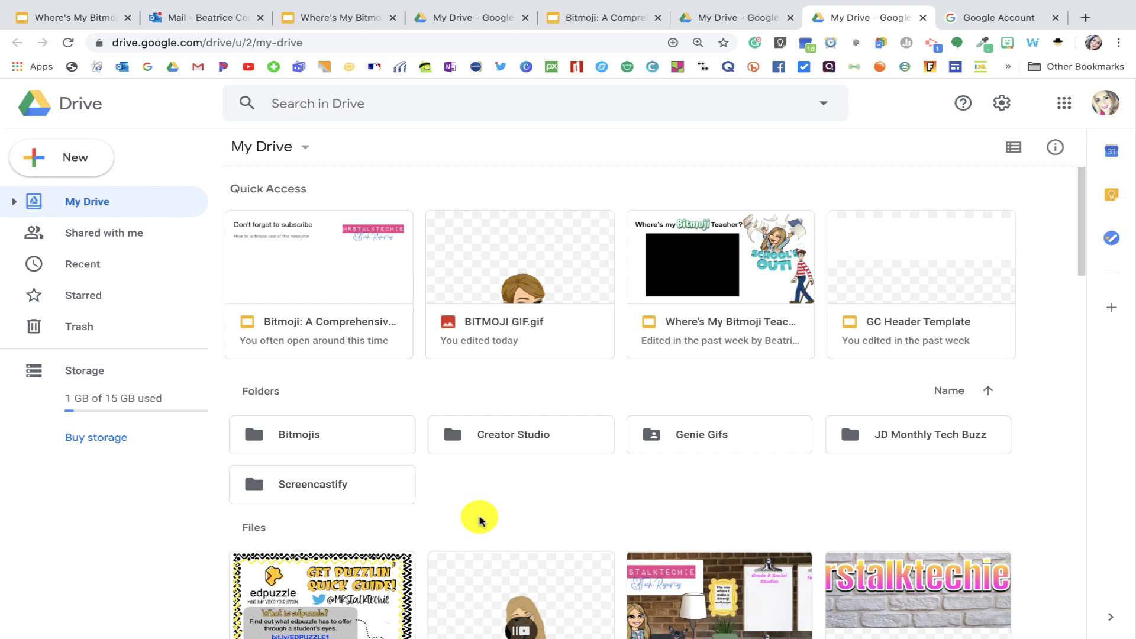
# Step: Open the Bitmojis folder's context menu, then dismiss it without choosing an option
pyautogui.rightClick(342, 442)
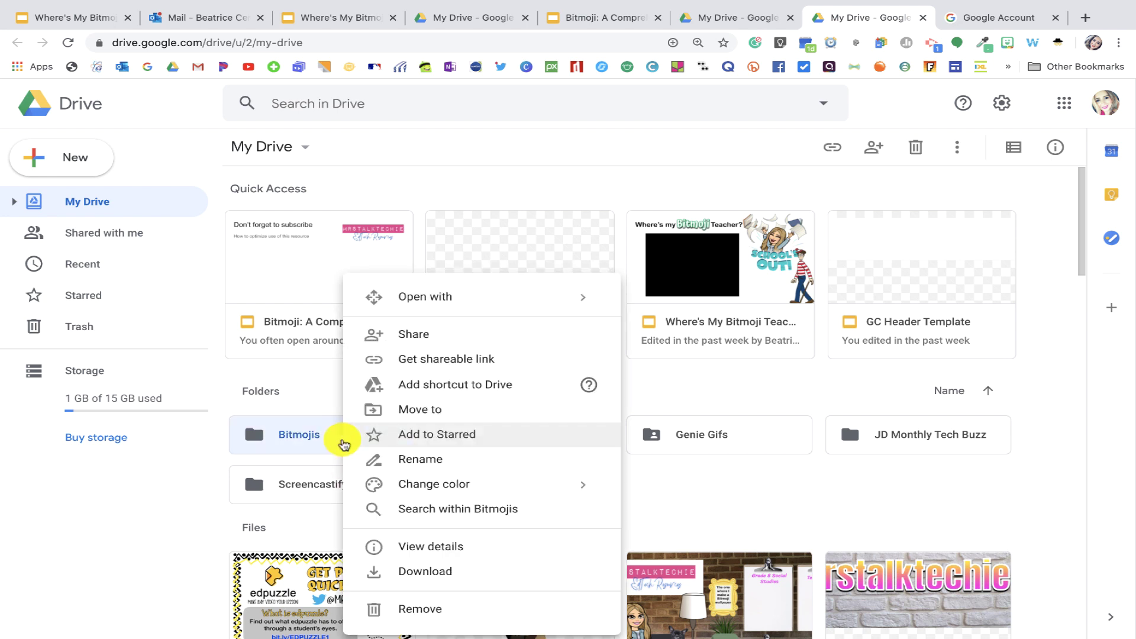
pyautogui.click(719, 527)
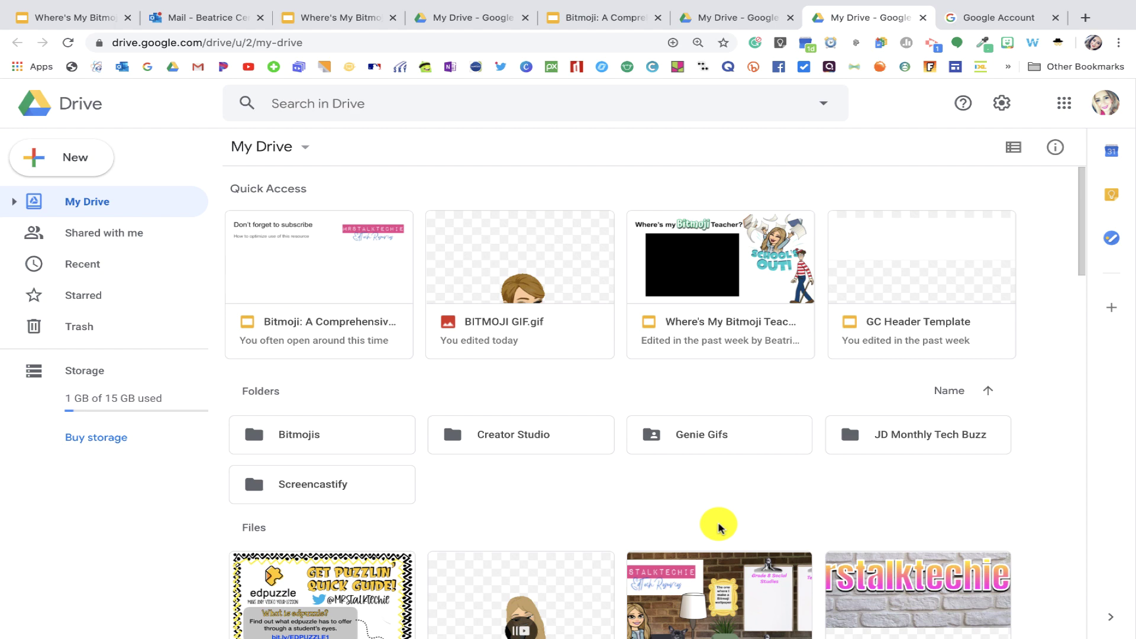
# Step: Switch to the Google Account tab and briefly view the list of signed-in accounts
pyautogui.click(987, 16)
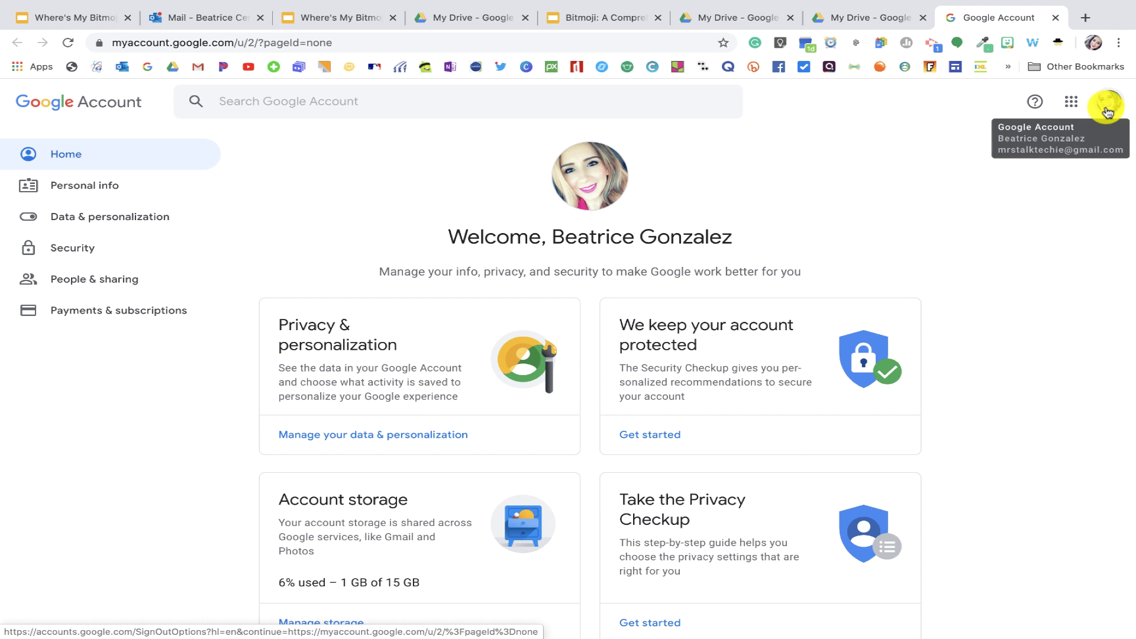
pyautogui.click(1106, 106)
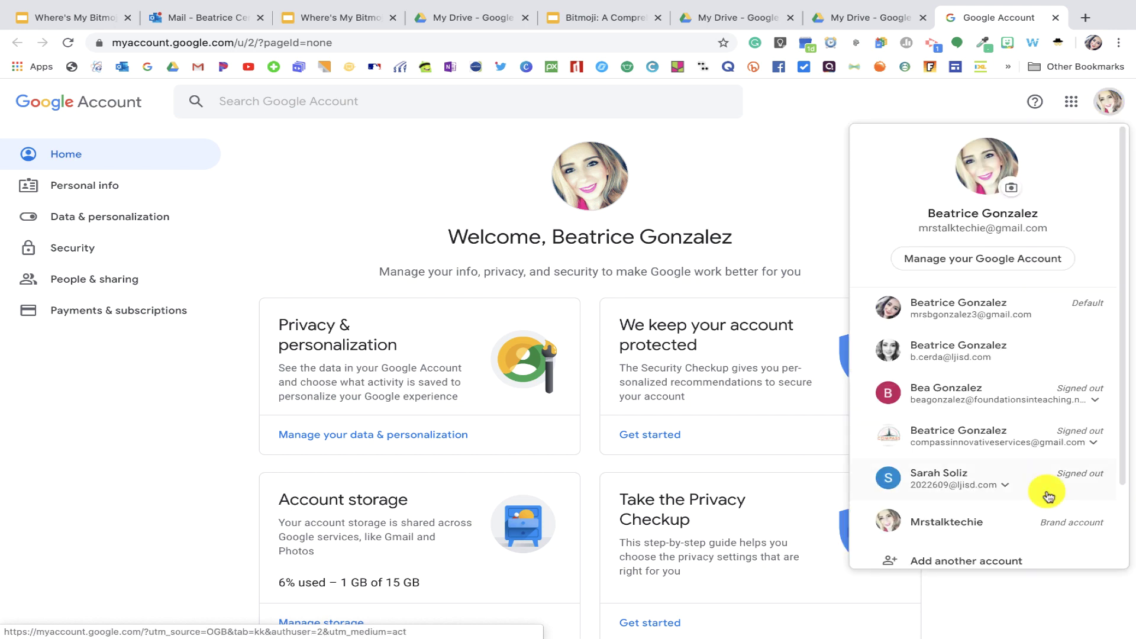
pyautogui.click(807, 134)
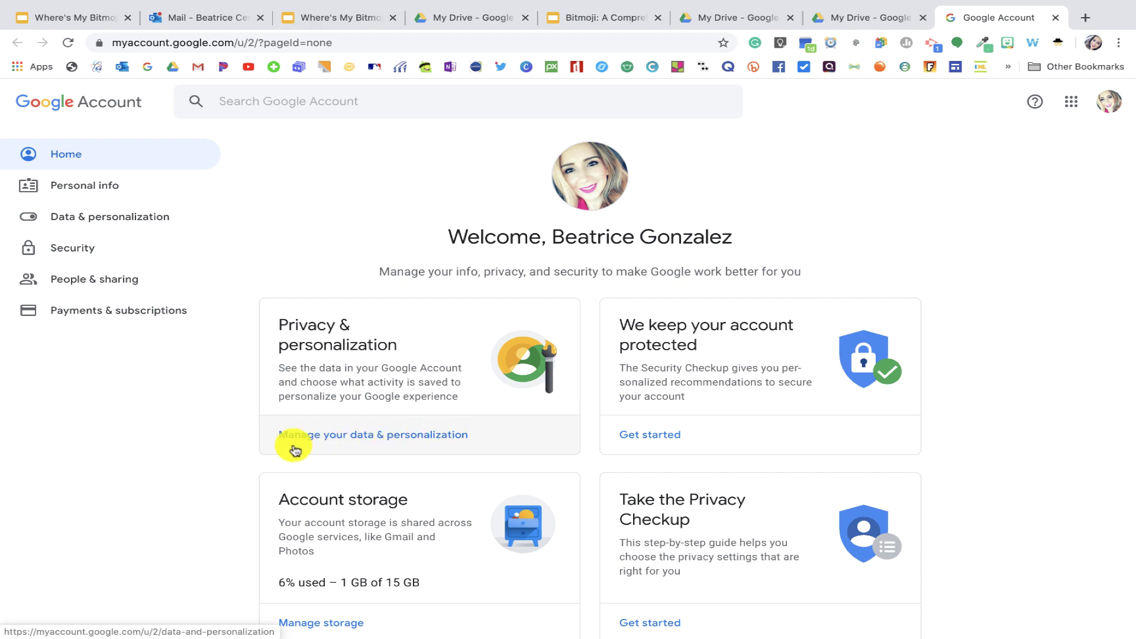
# Step: Open Data & personalization and scroll down to the download, delete, or plan data card
pyautogui.click(333, 442)
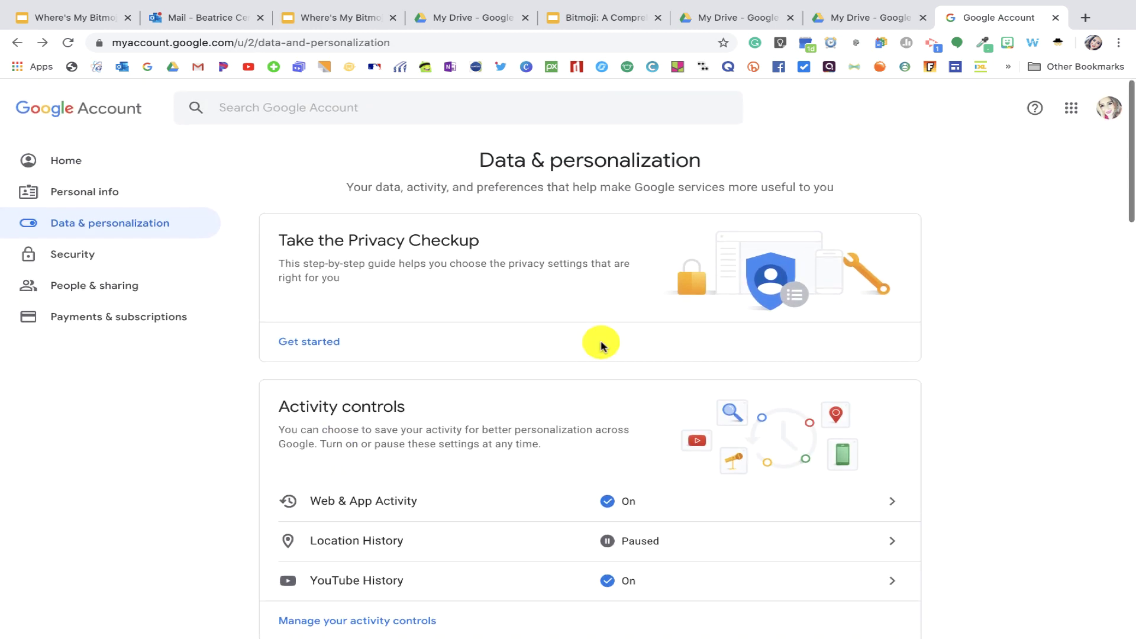
pyautogui.scroll(-1, 601, 343)
pyautogui.scroll(-4, 606, 414)
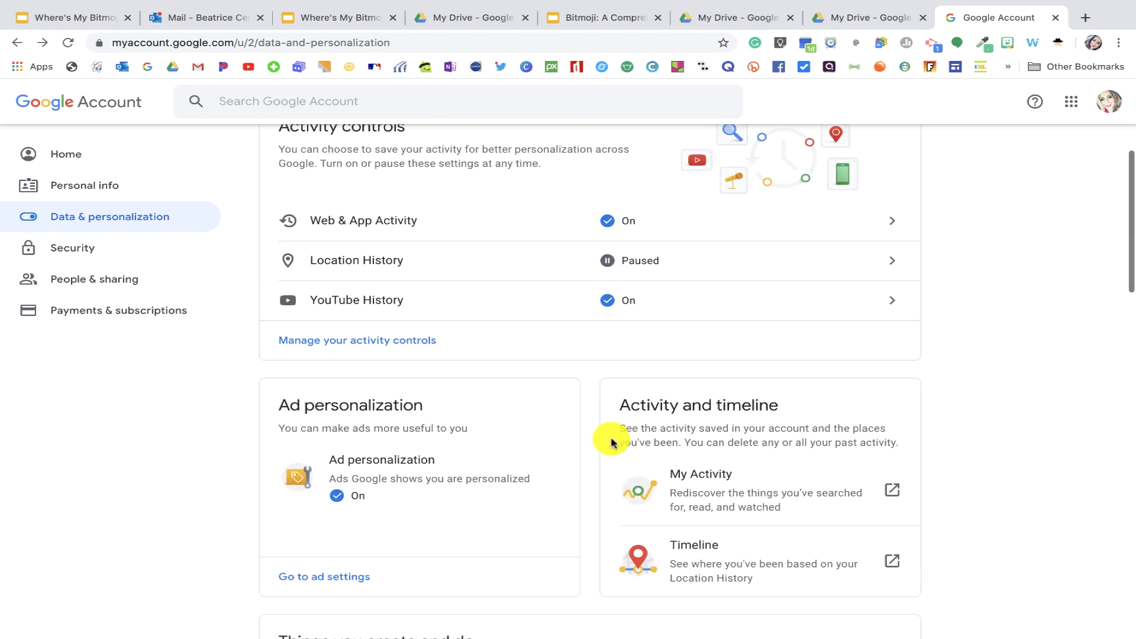
pyautogui.scroll(-5, 610, 439)
pyautogui.scroll(-2, 610, 444)
pyautogui.scroll(-3, 613, 445)
pyautogui.scroll(-2, 614, 446)
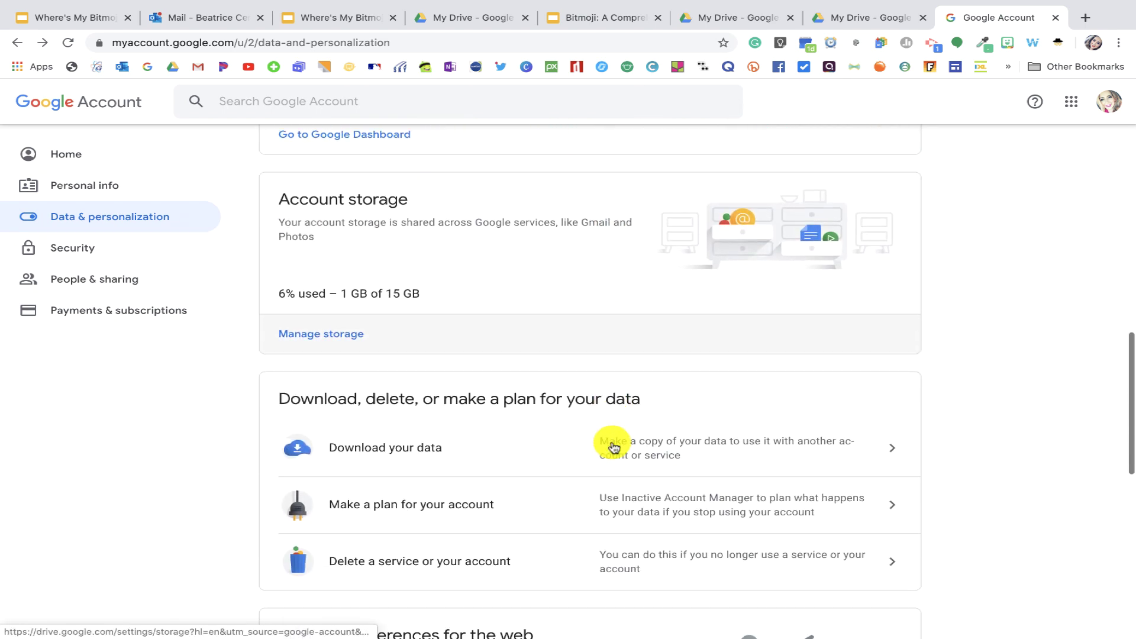
pyautogui.scroll(-1, 608, 445)
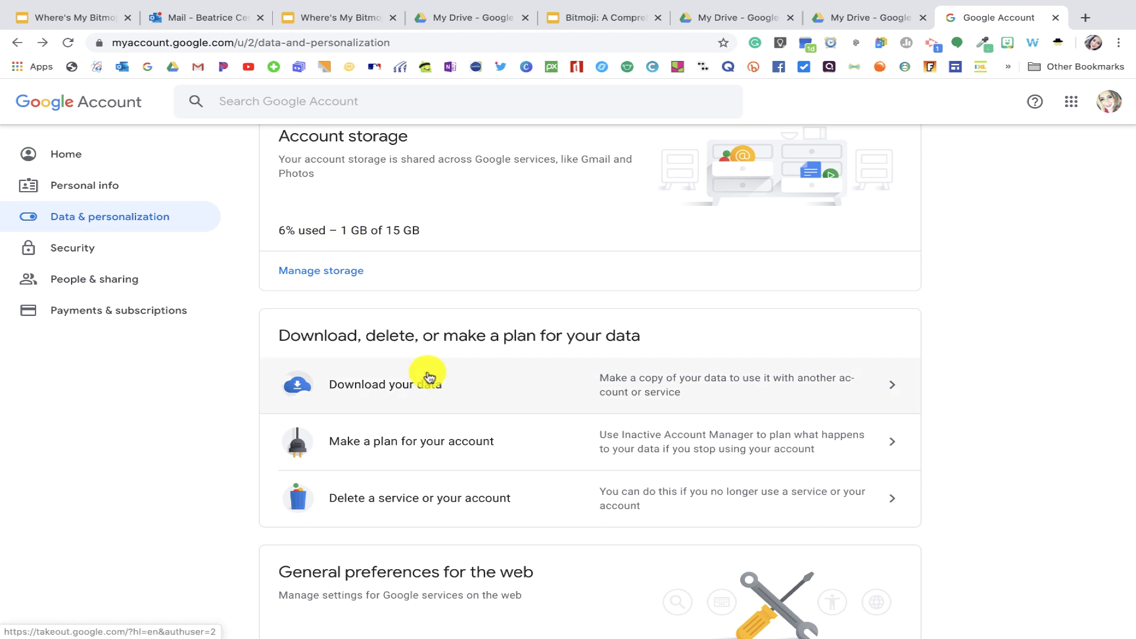
pyautogui.scroll(-2, 420, 344)
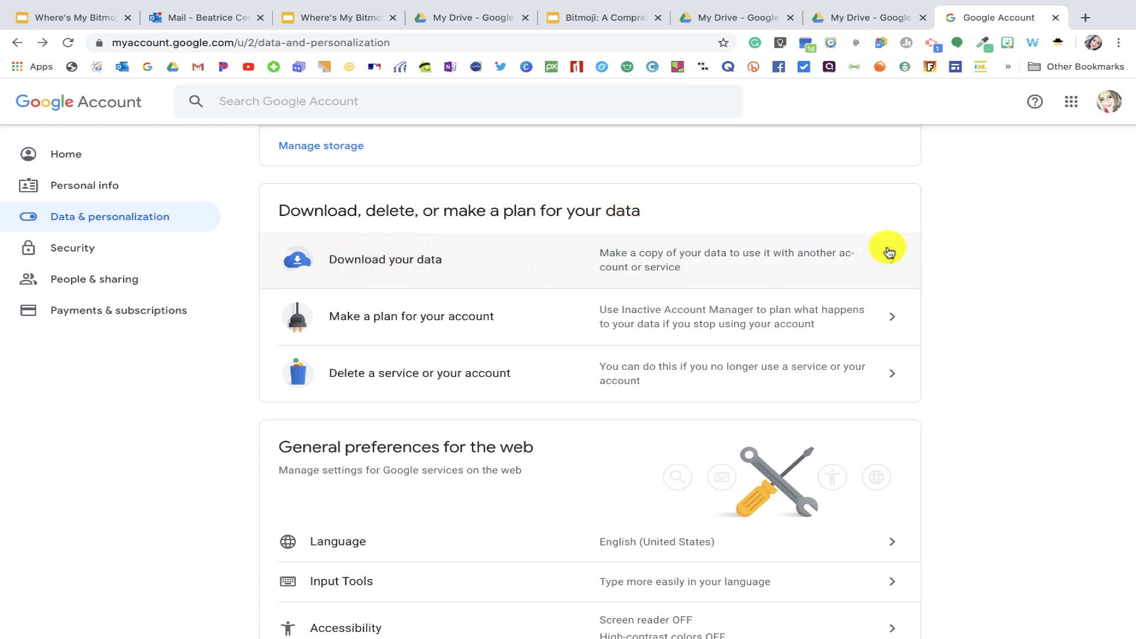
pyautogui.click(880, 262)
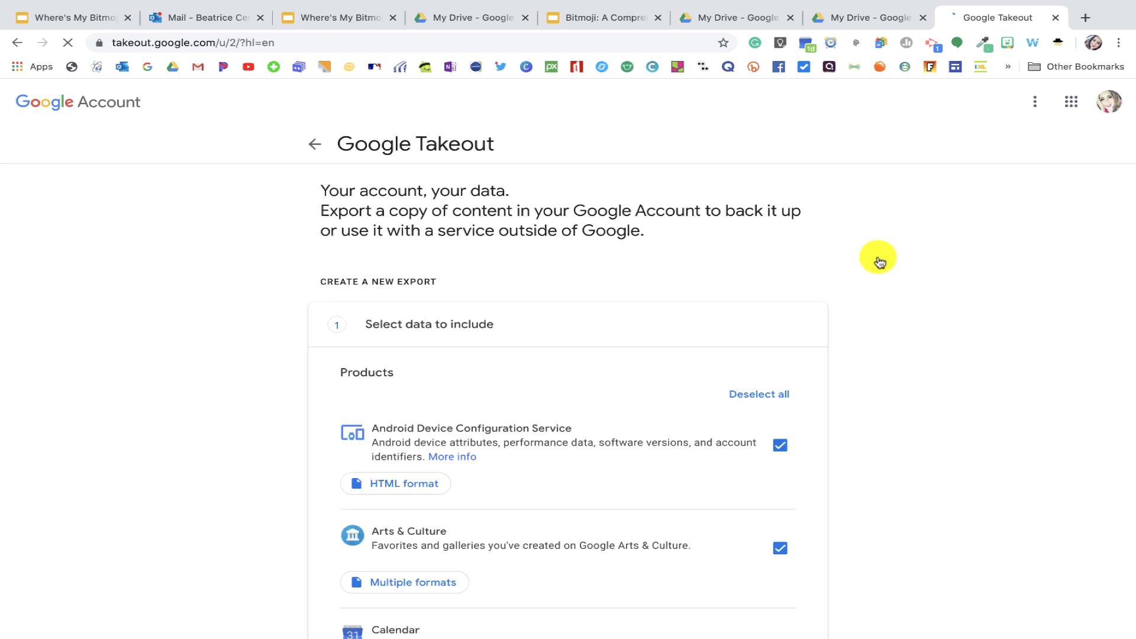
pyautogui.scroll(-2, 583, 425)
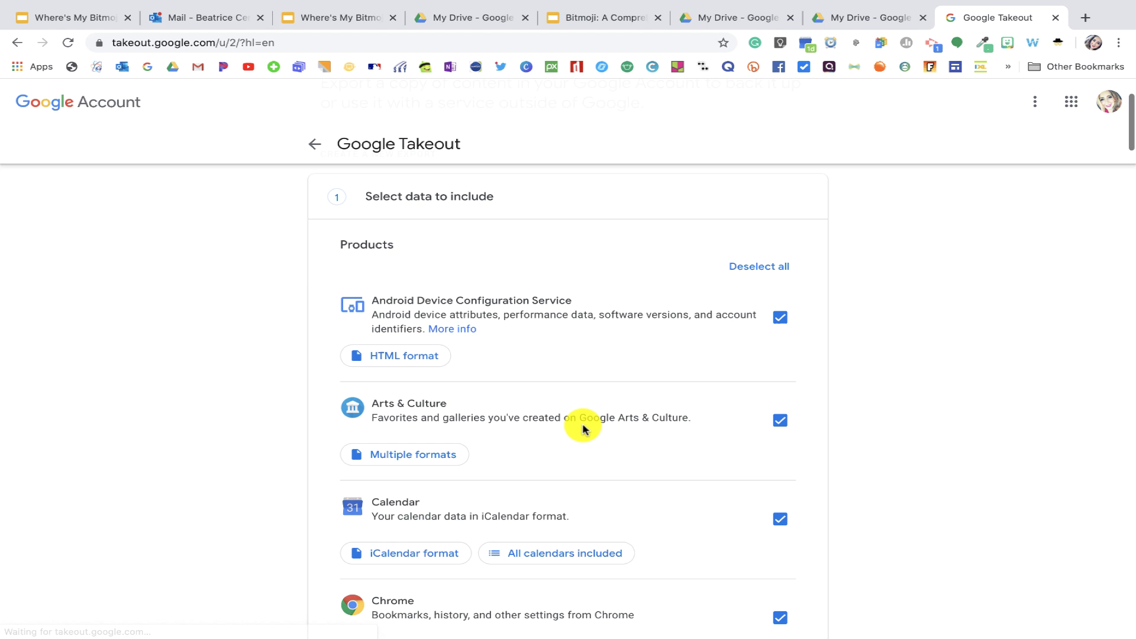
pyautogui.click(769, 274)
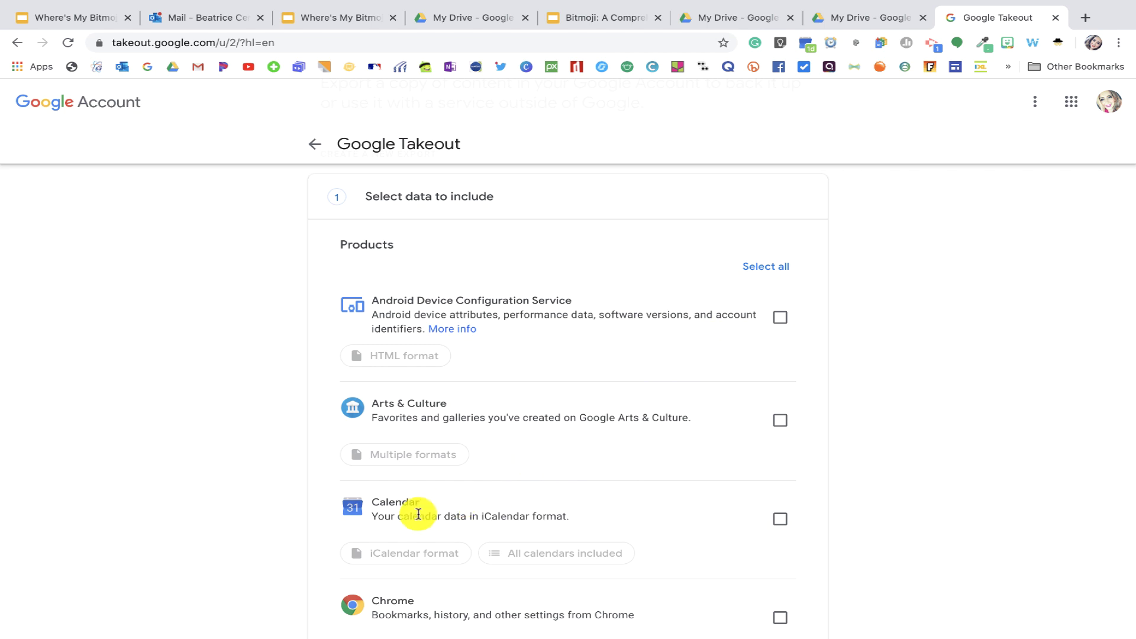
pyautogui.scroll(-2, 412, 513)
pyautogui.scroll(-1, 411, 513)
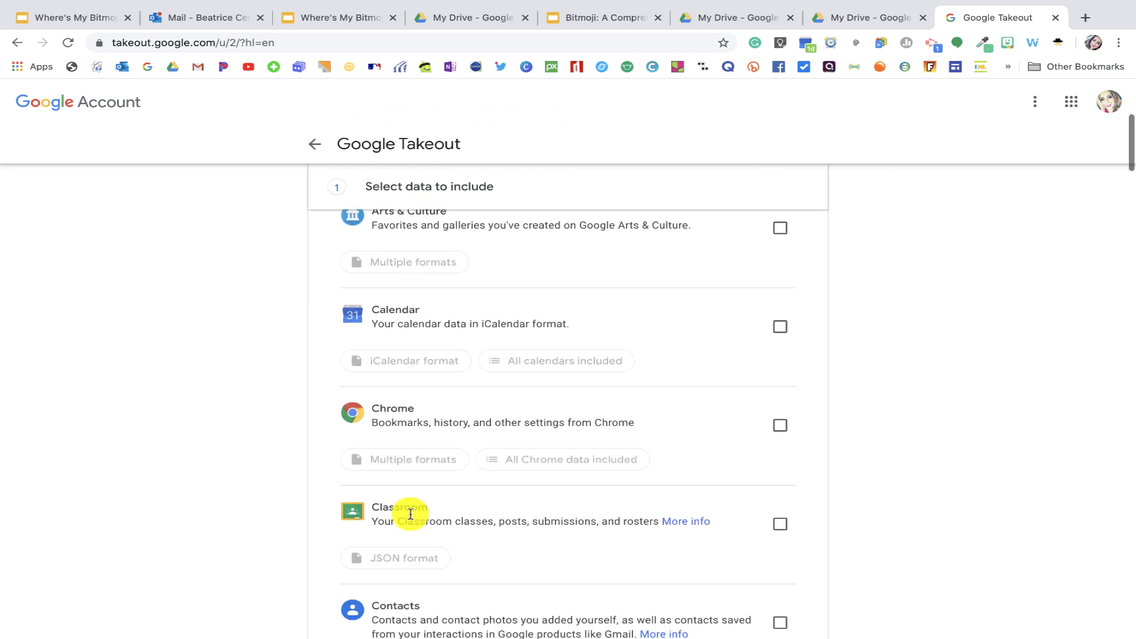
pyautogui.scroll(-3, 473, 447)
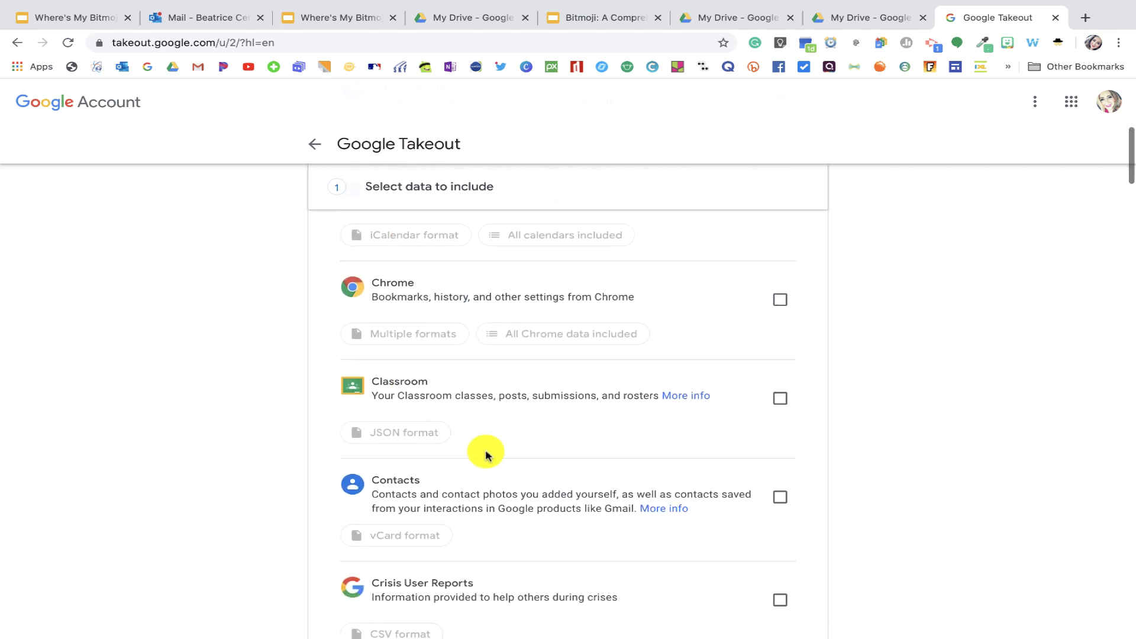
pyautogui.scroll(-2, 545, 488)
pyautogui.scroll(-1, 546, 488)
pyautogui.scroll(-2, 546, 488)
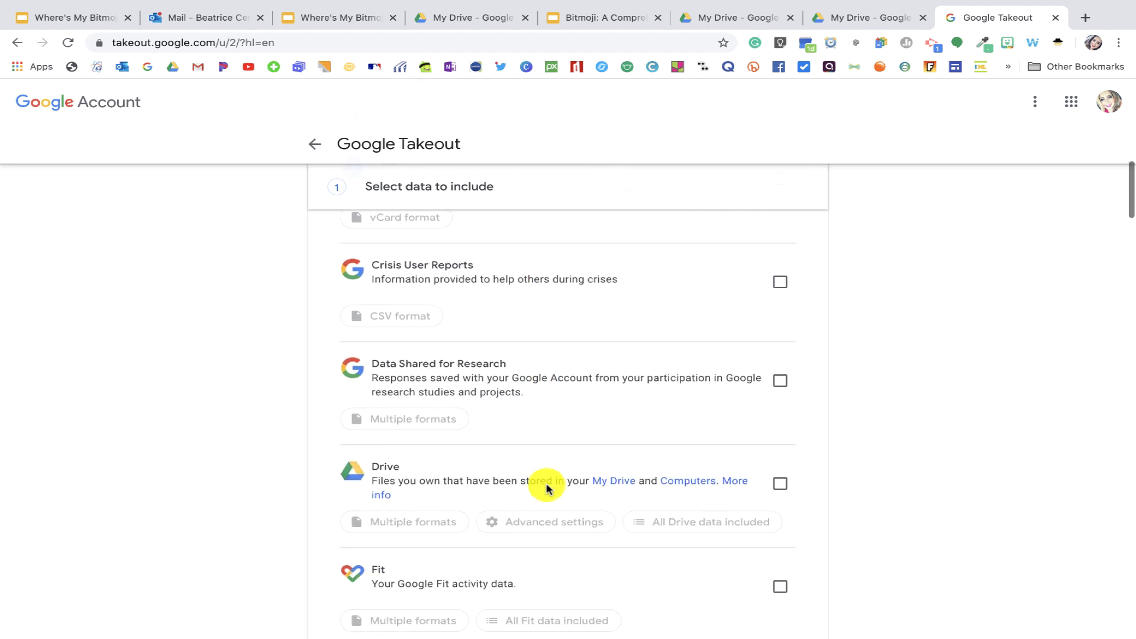
pyautogui.scroll(-2, 547, 488)
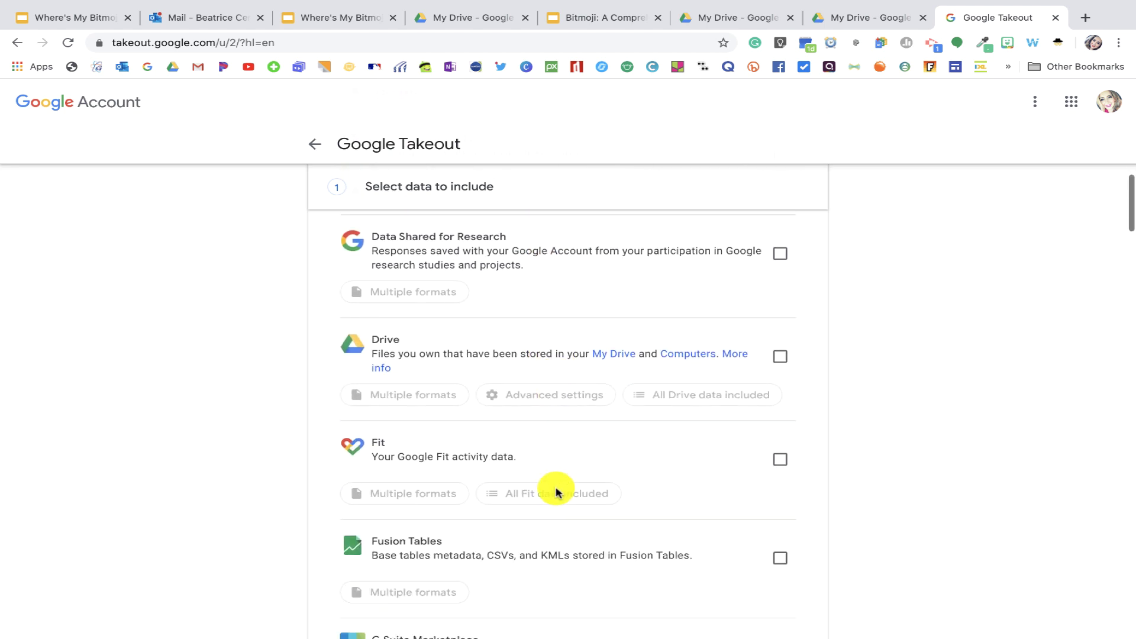
pyautogui.click(780, 357)
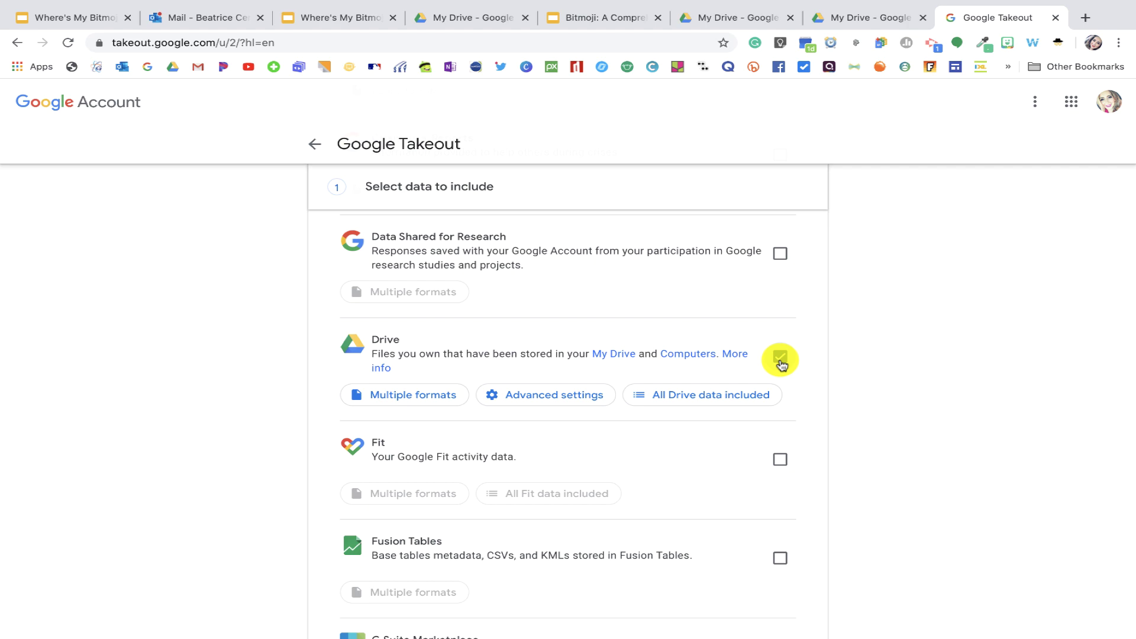
pyautogui.scroll(-5, 641, 502)
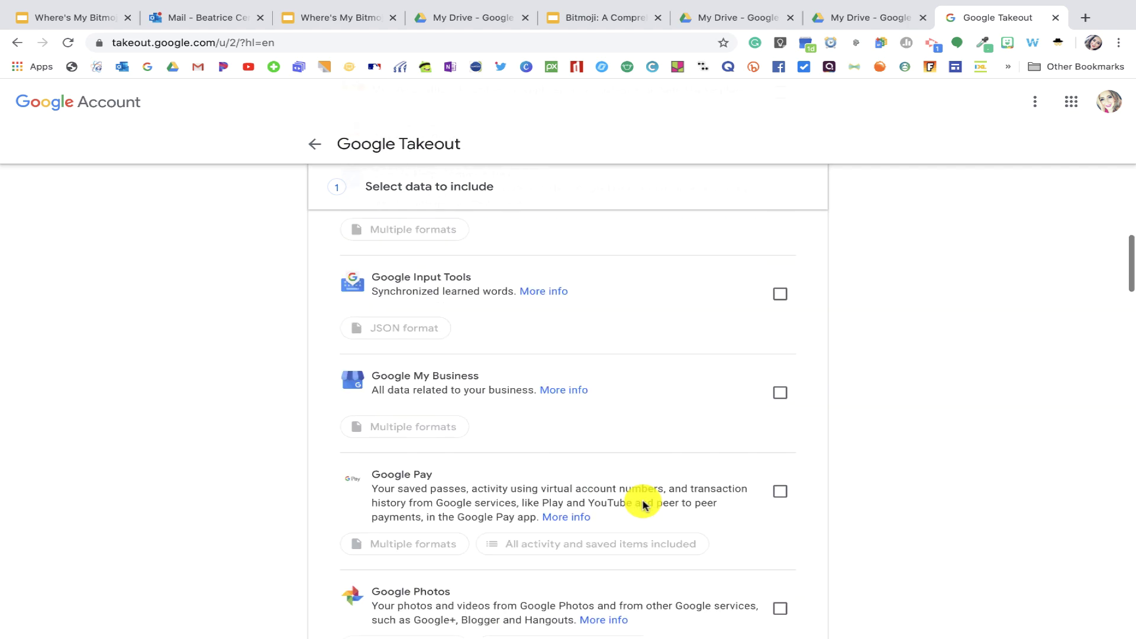
pyautogui.scroll(-5, 643, 512)
pyautogui.scroll(-5, 645, 519)
pyautogui.scroll(-5, 645, 520)
pyautogui.scroll(-5, 645, 520)
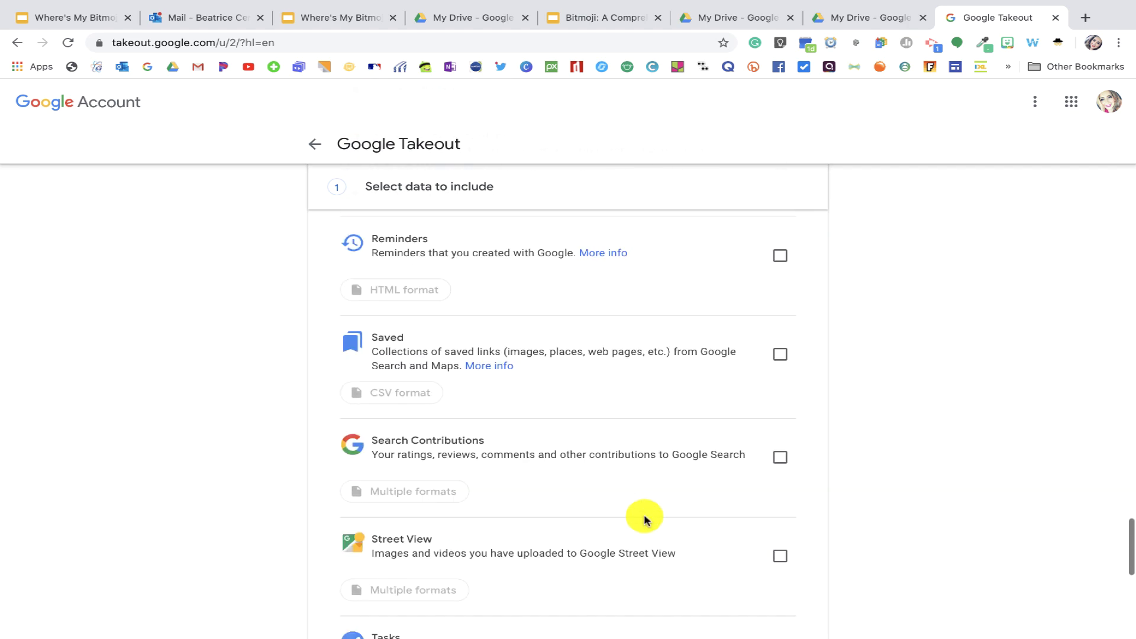
pyautogui.scroll(-5, 645, 519)
# Step: Create a one-time Drive export as .zip archives split at 2 GB
pyautogui.click(796, 469)
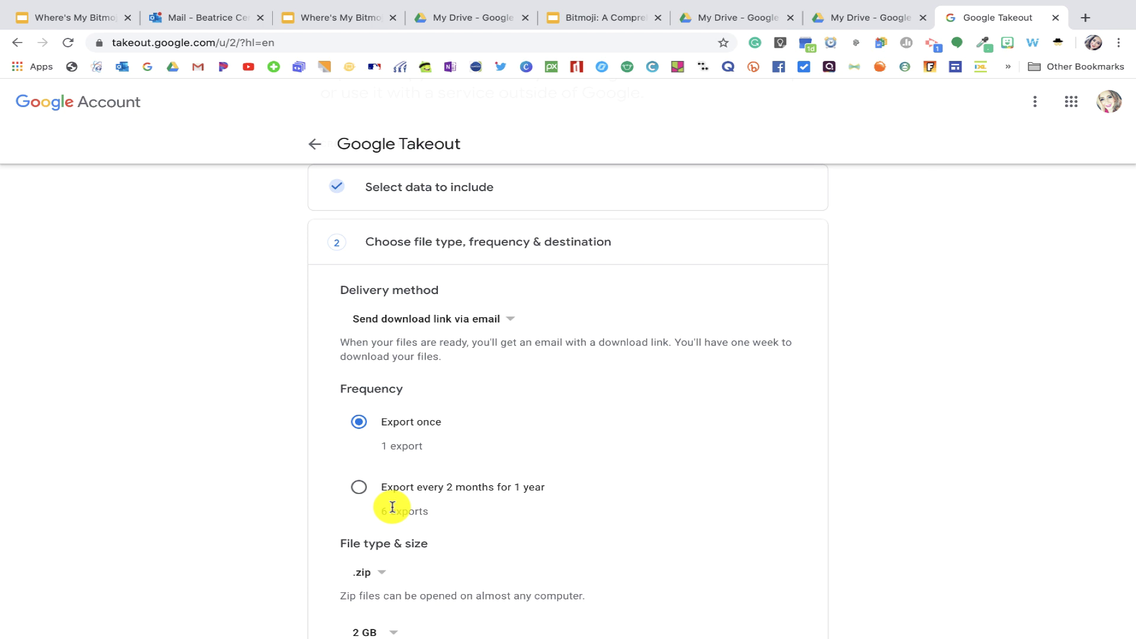
pyautogui.scroll(-2, 393, 506)
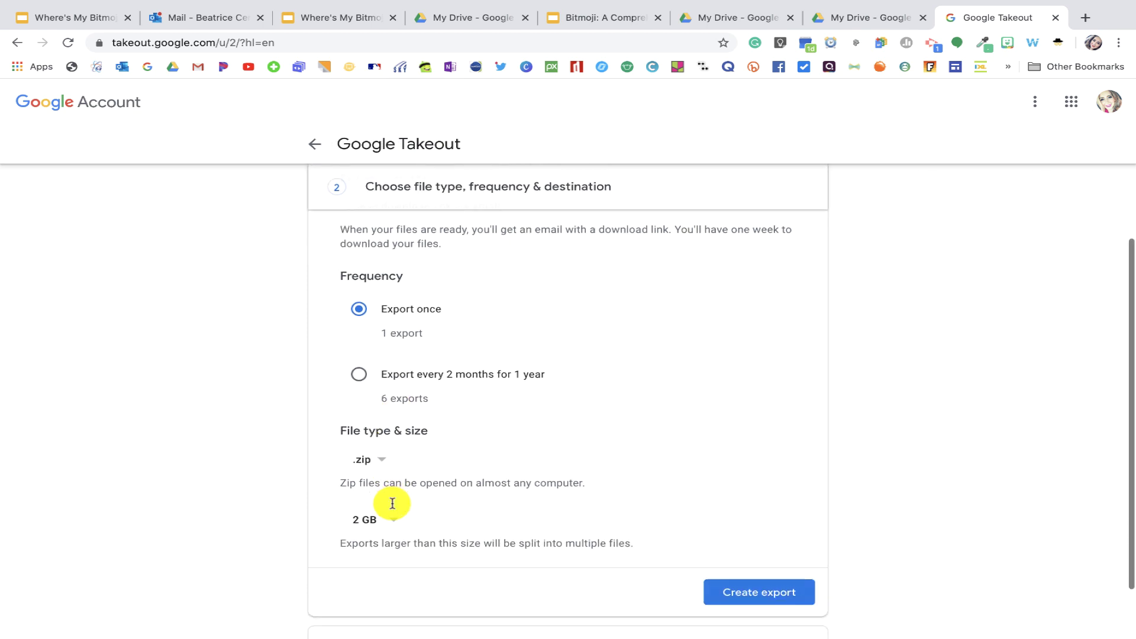
pyautogui.click(381, 469)
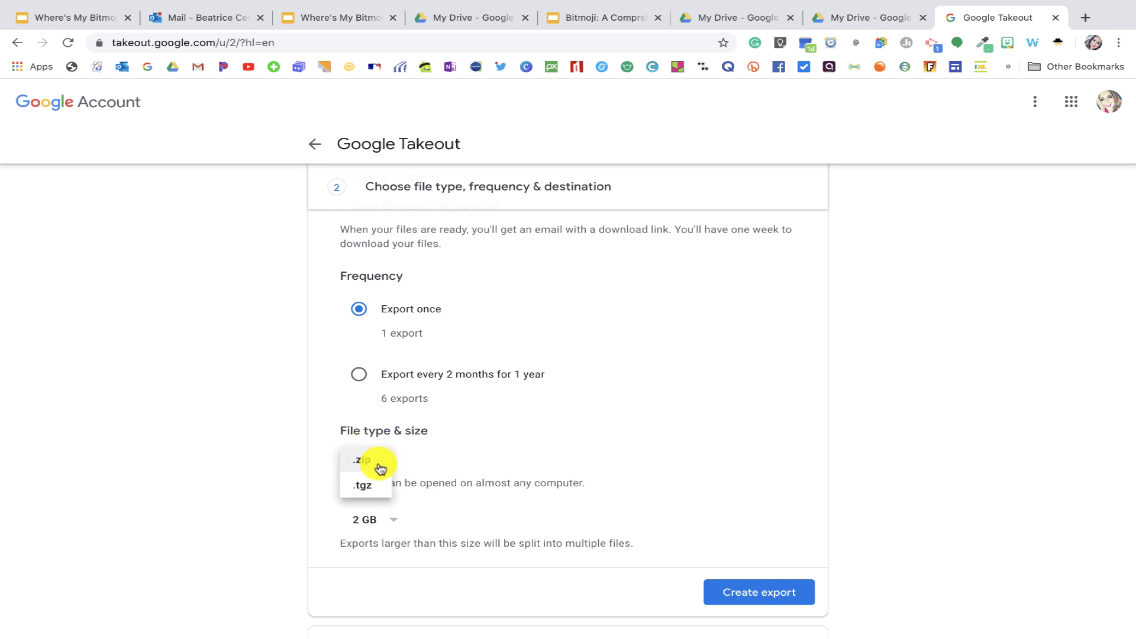
pyautogui.click(366, 464)
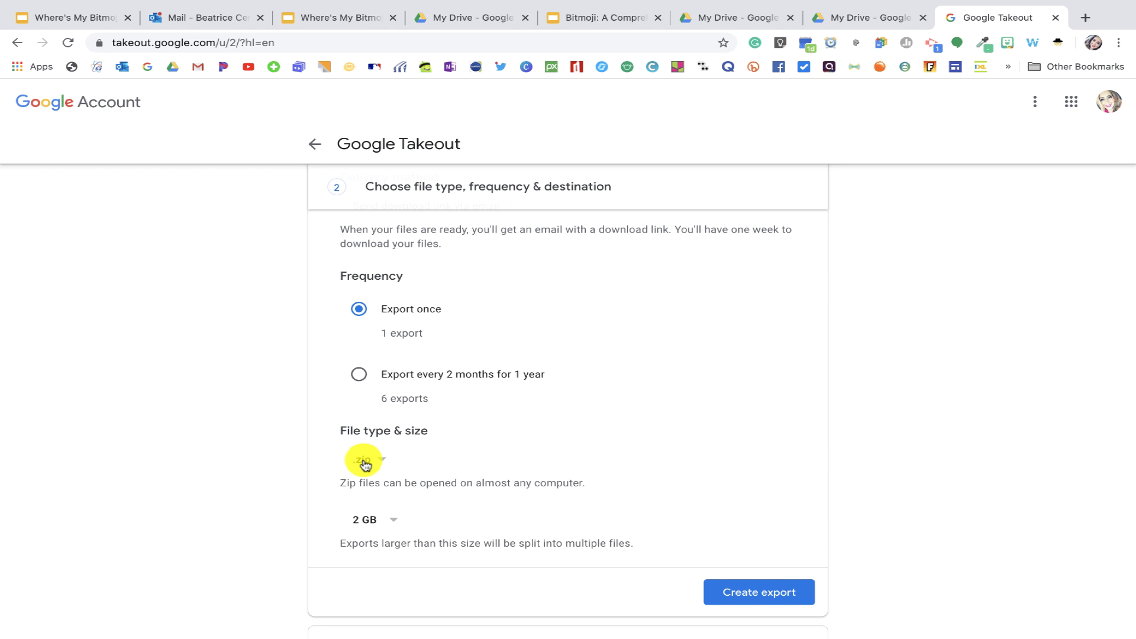
pyautogui.scroll(-2, 442, 520)
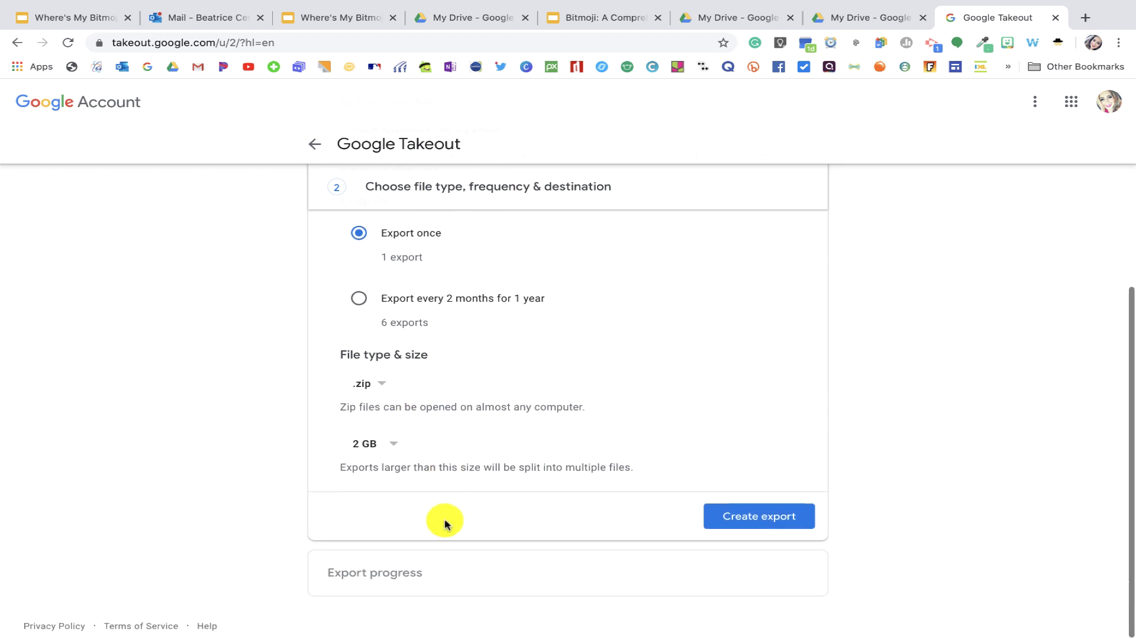
pyautogui.click(389, 449)
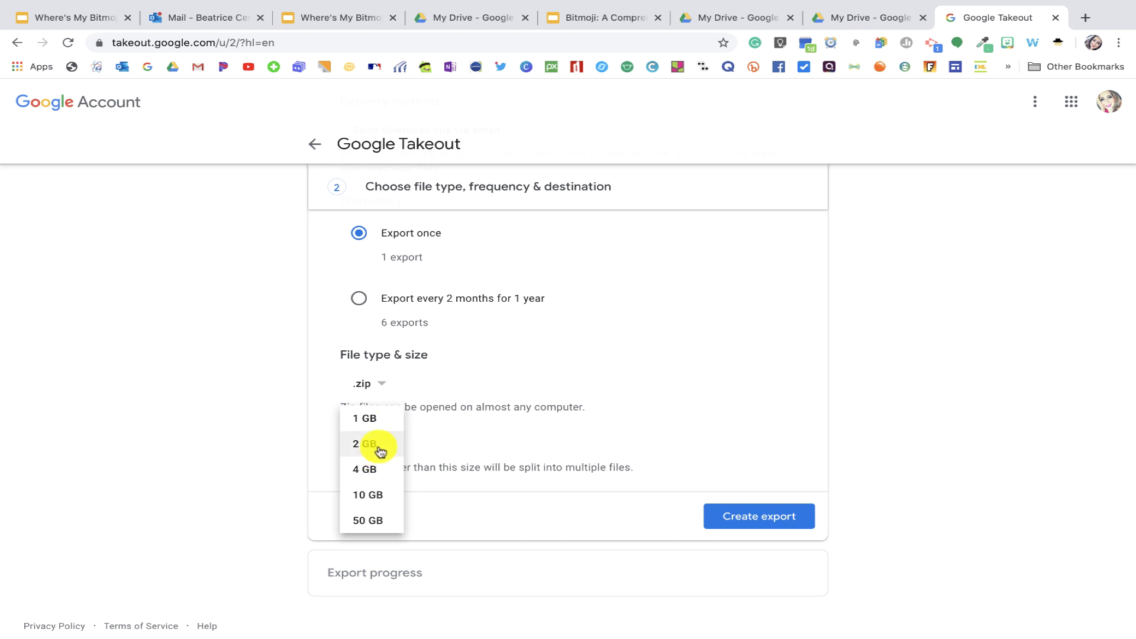
pyautogui.click(378, 450)
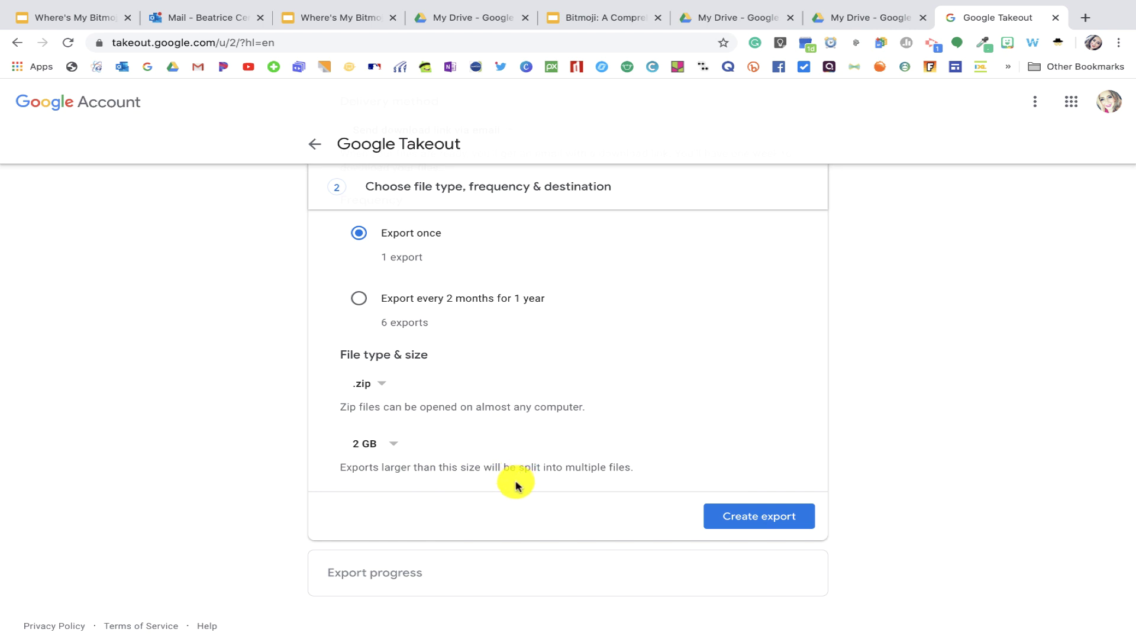
pyautogui.click(392, 444)
pyautogui.click(392, 446)
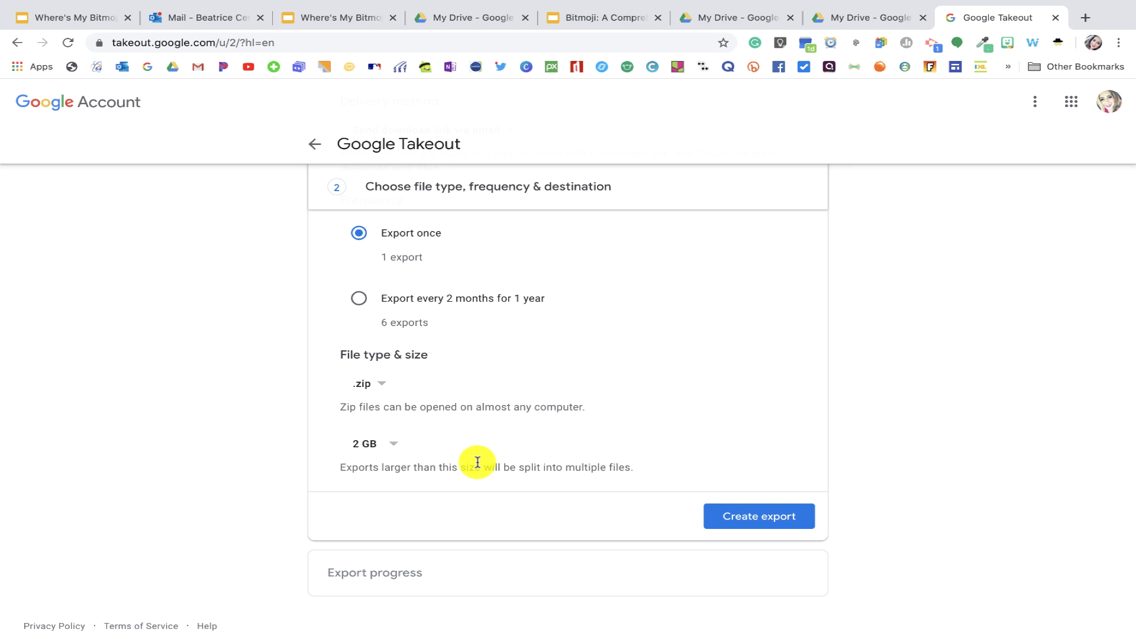
pyautogui.click(763, 526)
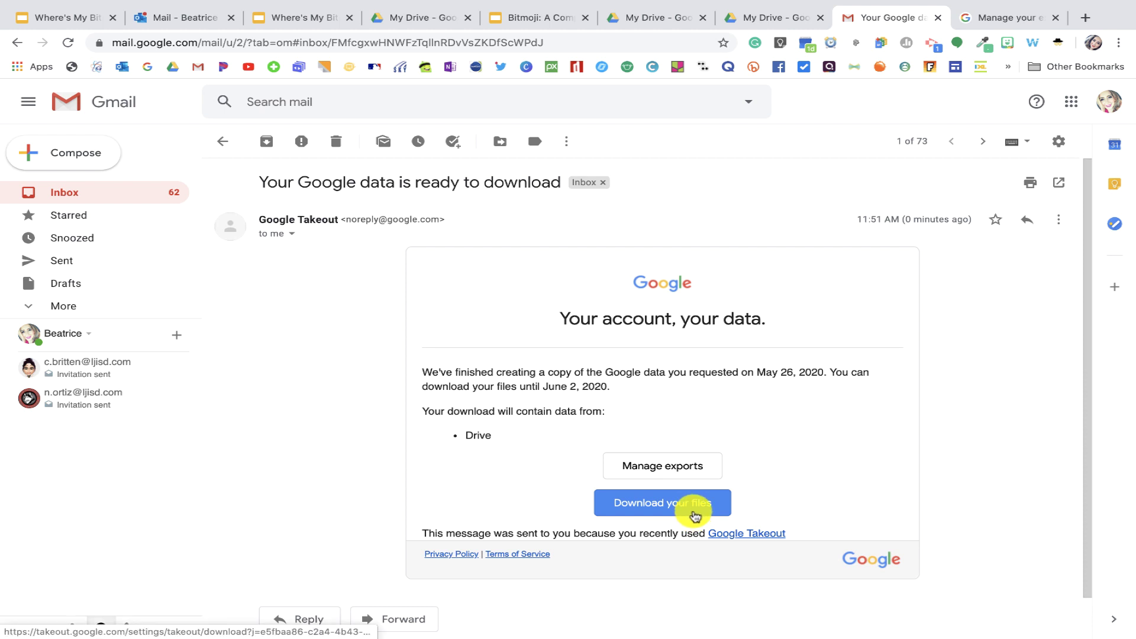
# Step: Download the Drive export from the 'Your Google data is ready to download' email
pyautogui.click(693, 516)
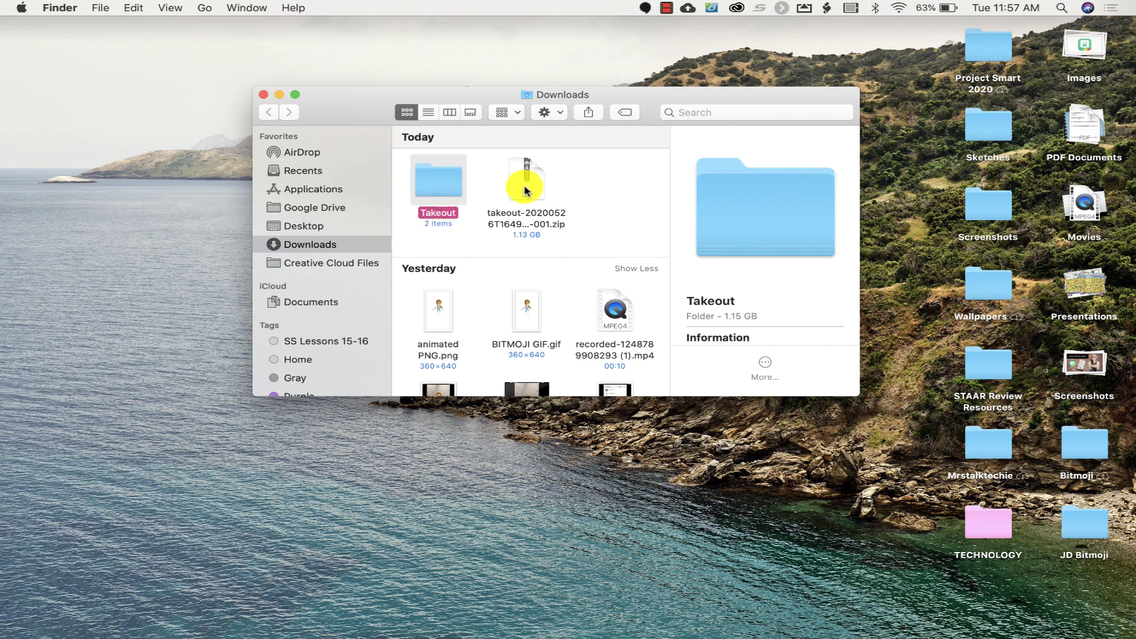
# Step: Open Takeout > Drive in Downloads and browse the exported files and folders
pyautogui.doubleClick(435, 183)
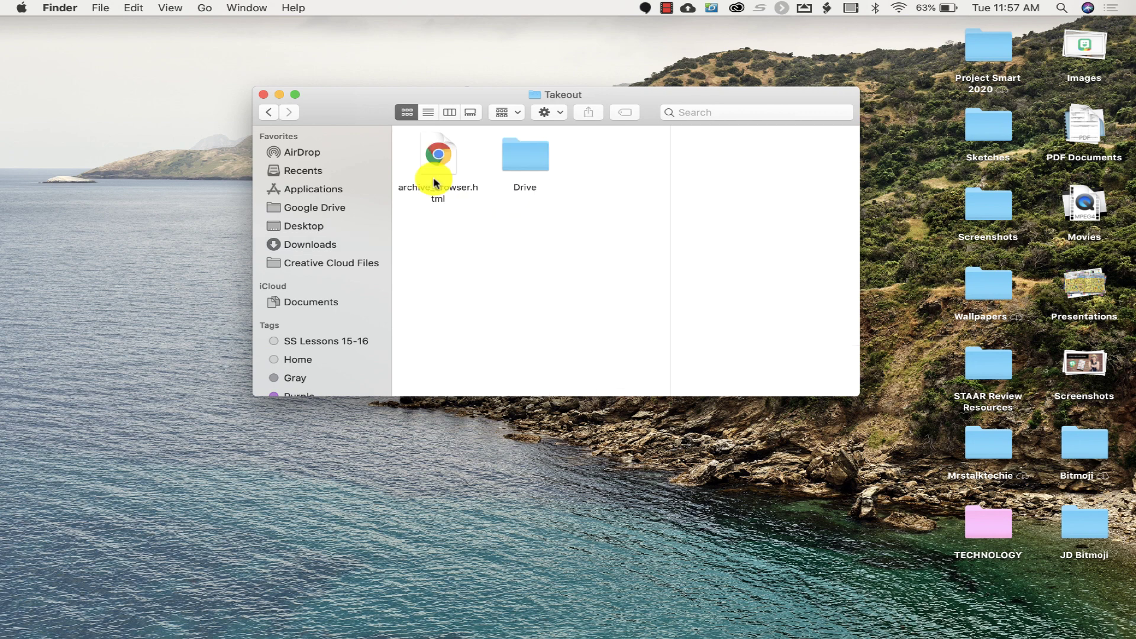
pyautogui.click(514, 161)
pyautogui.doubleClick(513, 161)
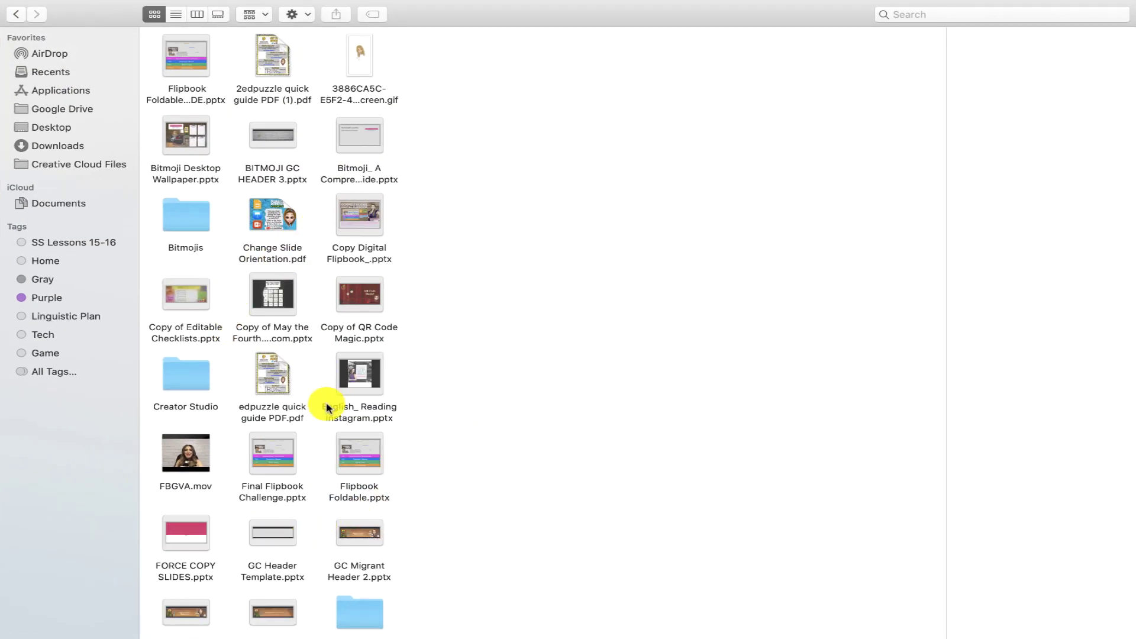
pyautogui.scroll(-5, 335, 493)
pyautogui.scroll(-5, 334, 493)
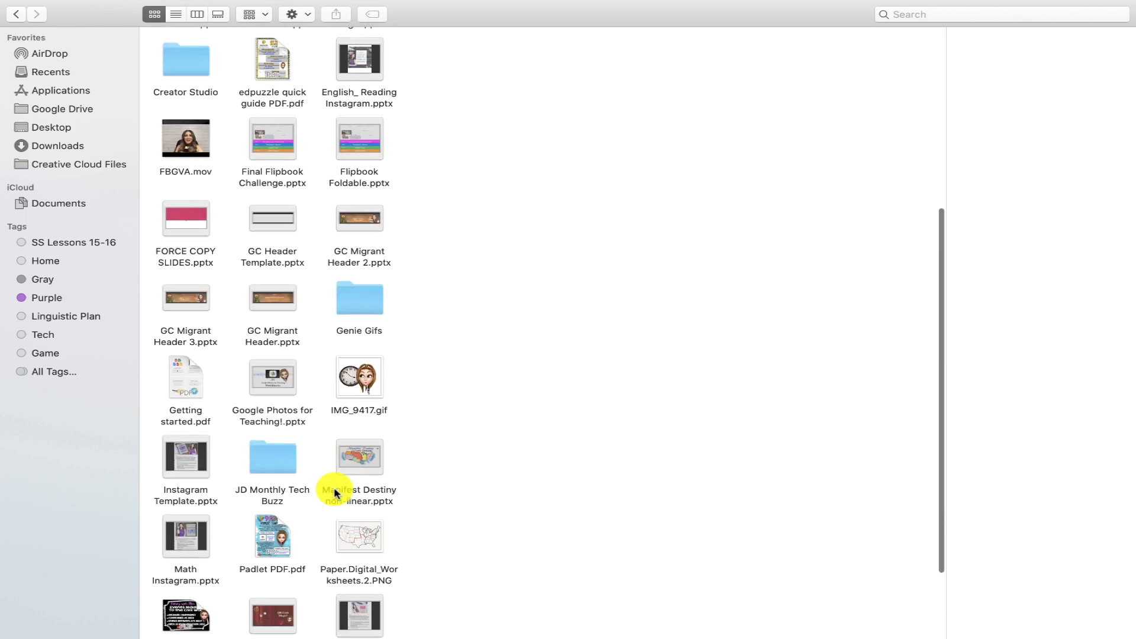
pyautogui.scroll(-3, 334, 493)
pyautogui.scroll(10, 335, 493)
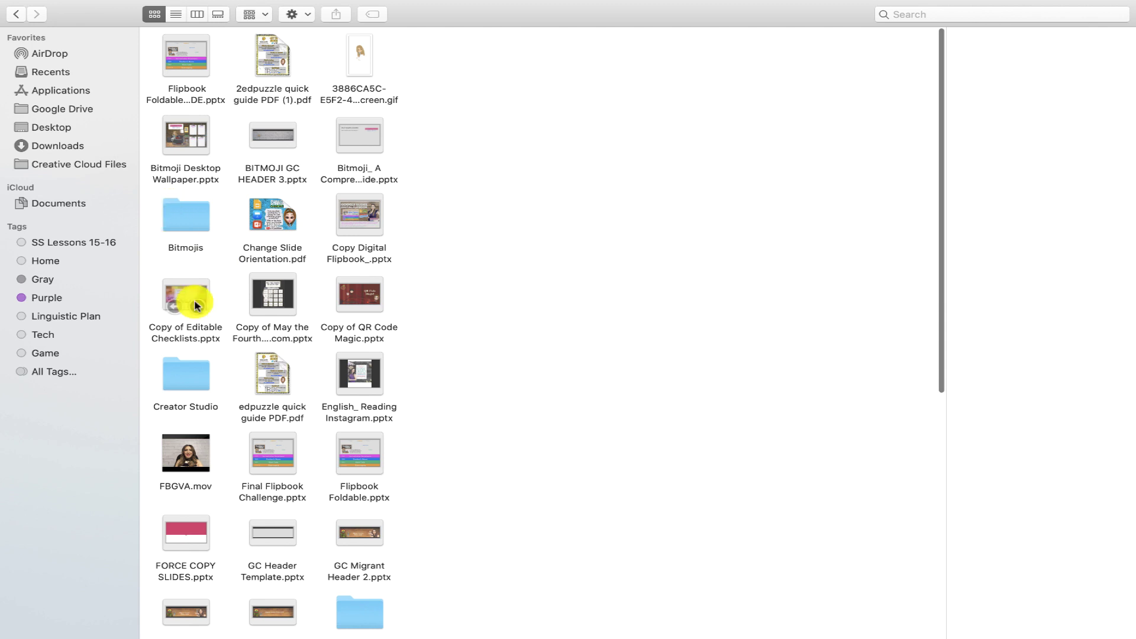
pyautogui.scroll(-6, 267, 426)
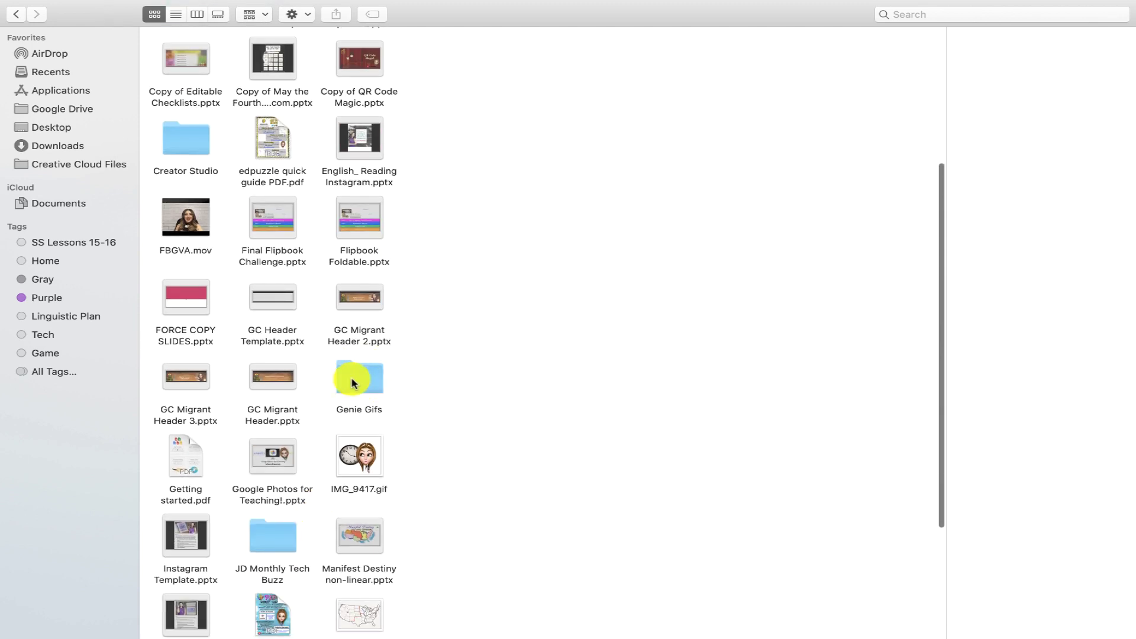
pyautogui.scroll(-5, 264, 552)
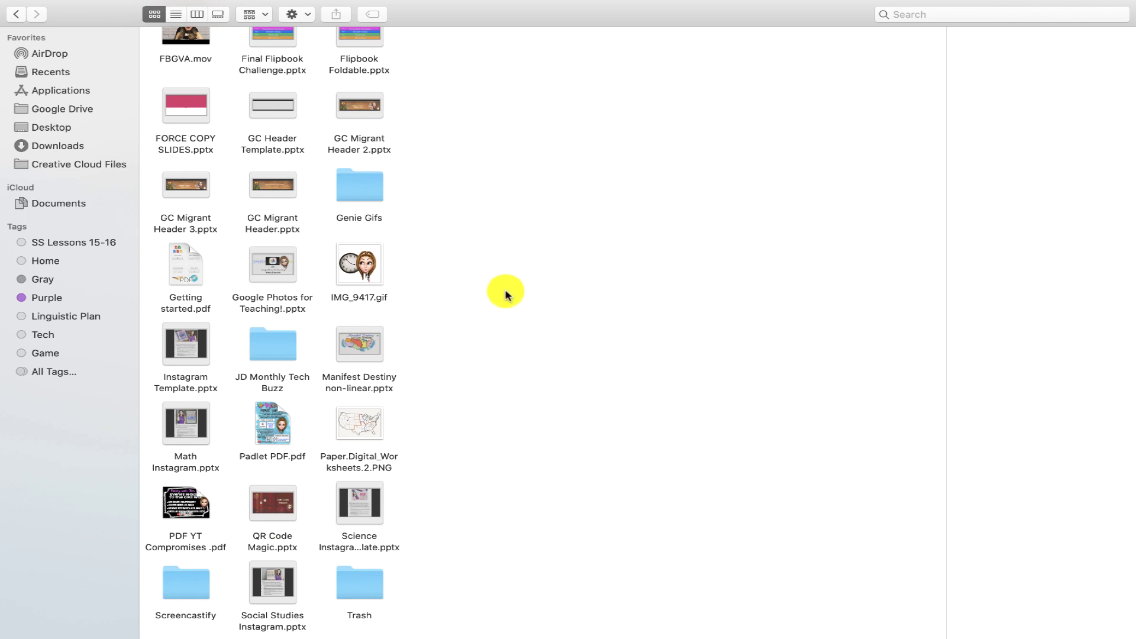
pyautogui.scroll(10, 500, 290)
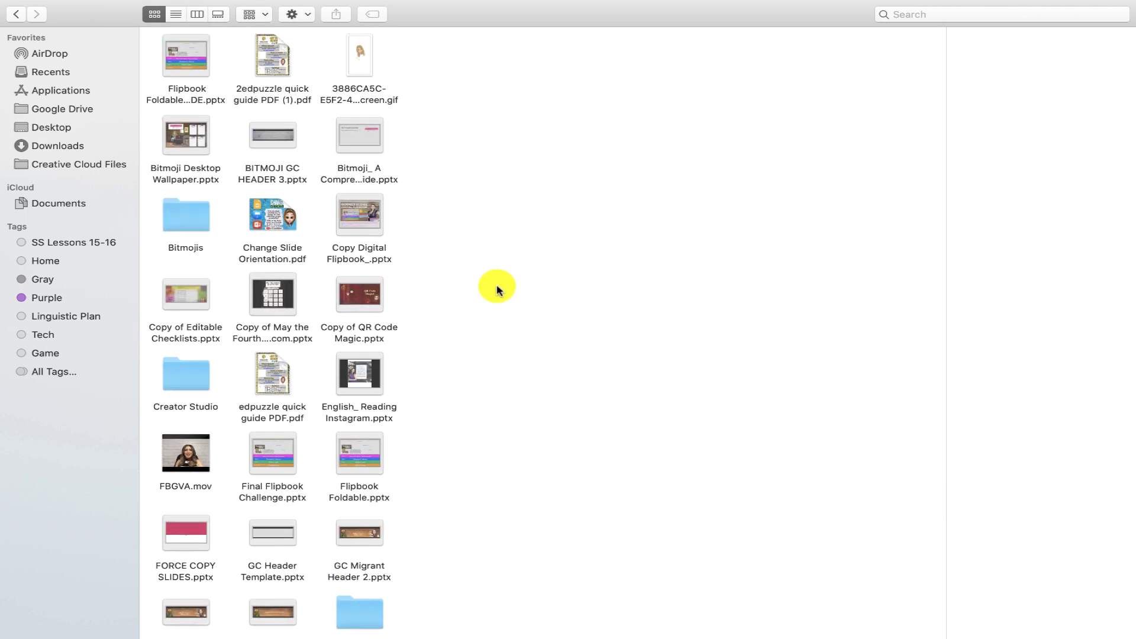